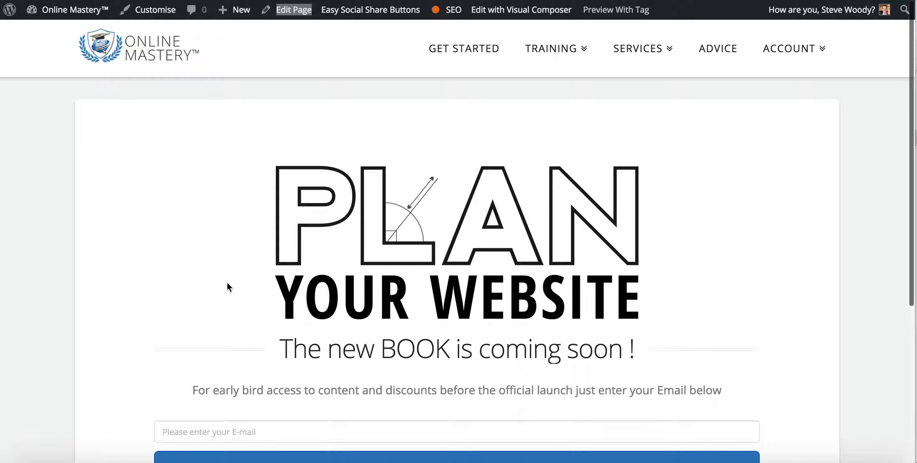
Delete Section 1 along with all its contents from the Plan Your Website page.
scroll(228, 285, "down", 5)
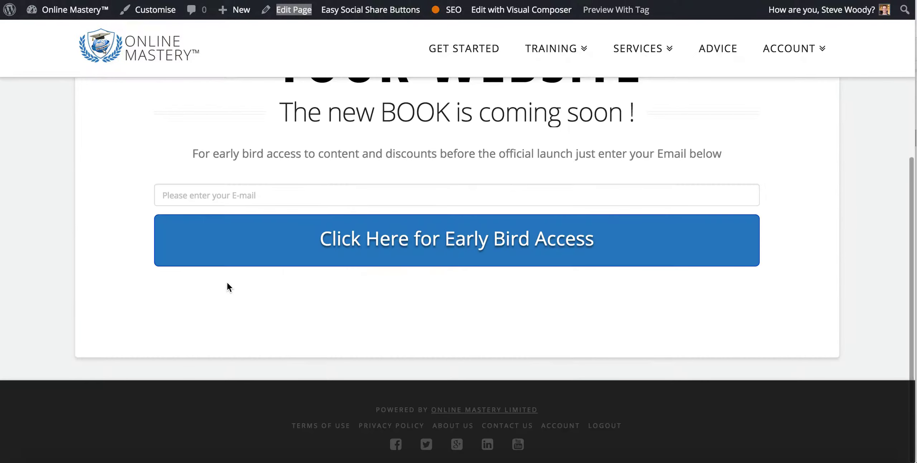
scroll(228, 286, "up", 5)
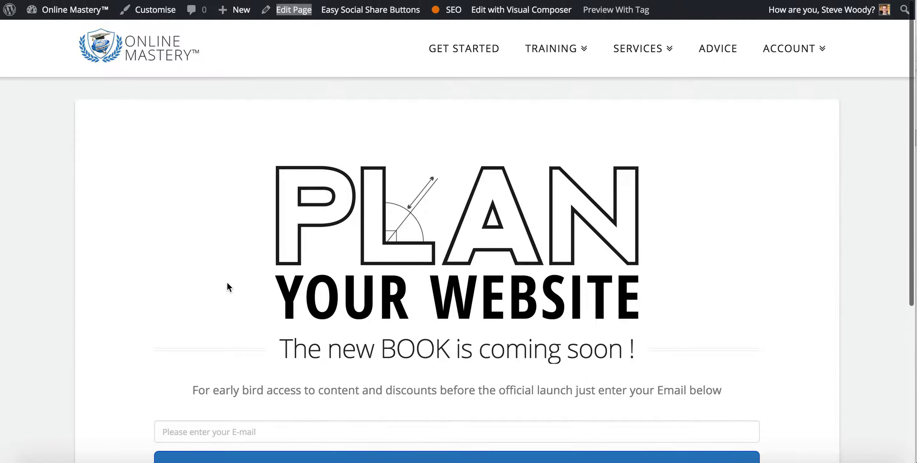
scroll(228, 288, "down", 5)
scroll(228, 287, "up", 5)
scroll(227, 285, "down", 1)
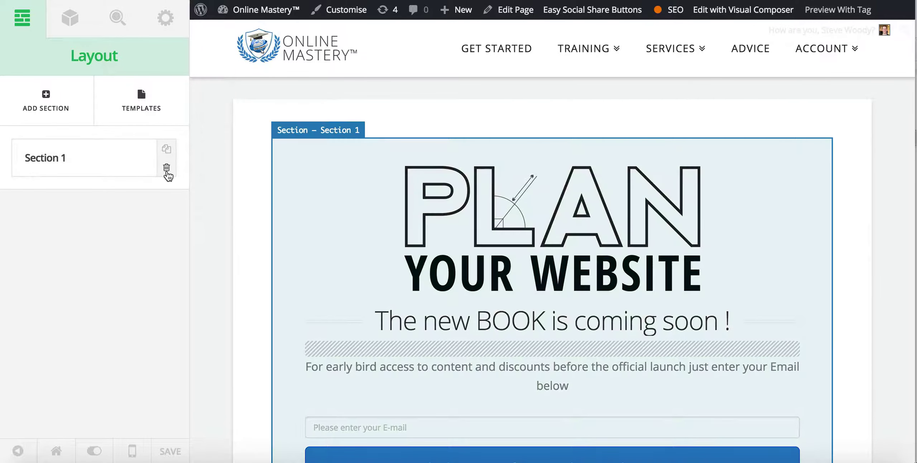
left_click(167, 173)
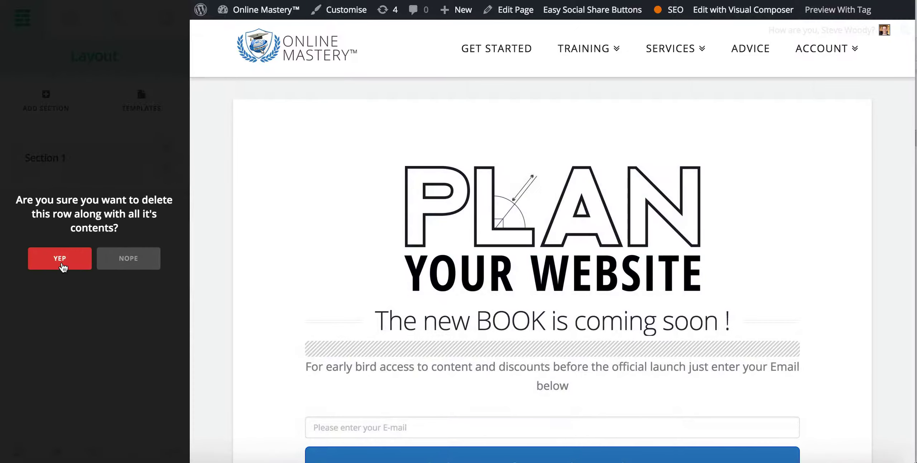
left_click(60, 265)
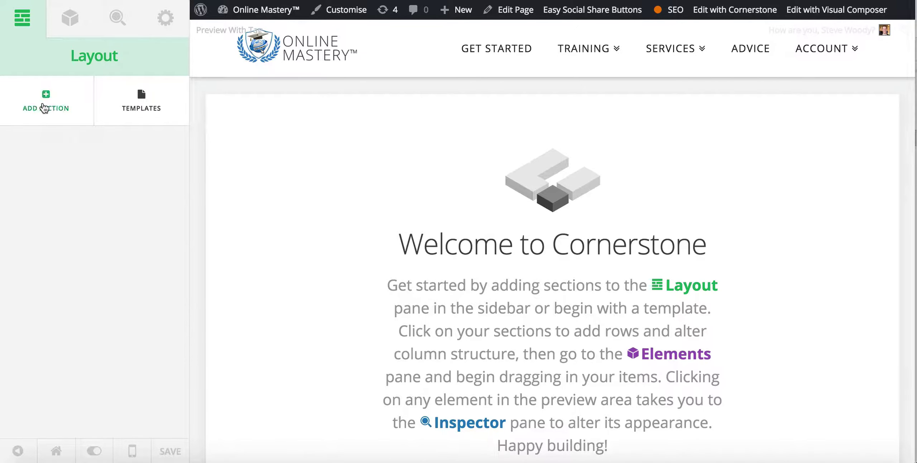
Add a new section named "Heading Section" and set its background type to image.
left_click(44, 108)
left_click(82, 164)
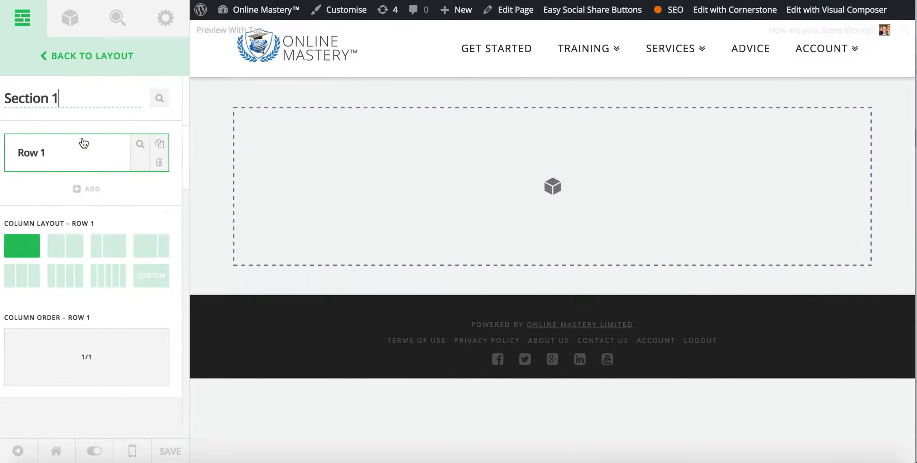
triple_click(78, 103)
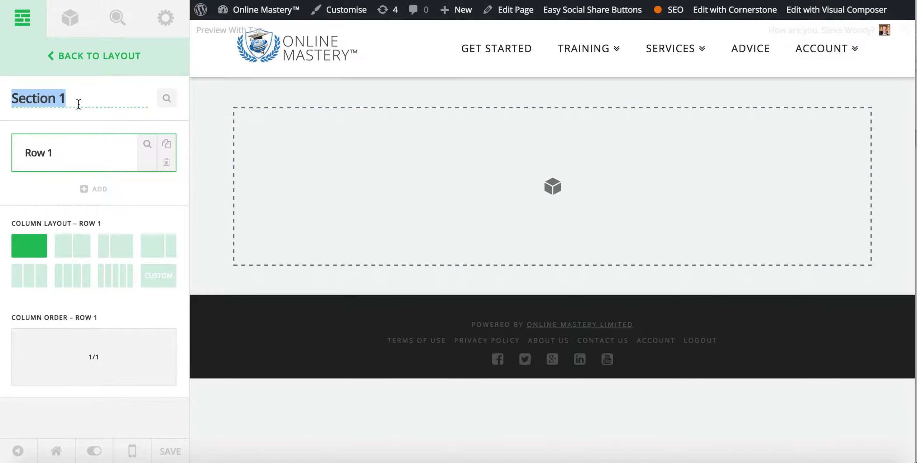
type("Heading Se")
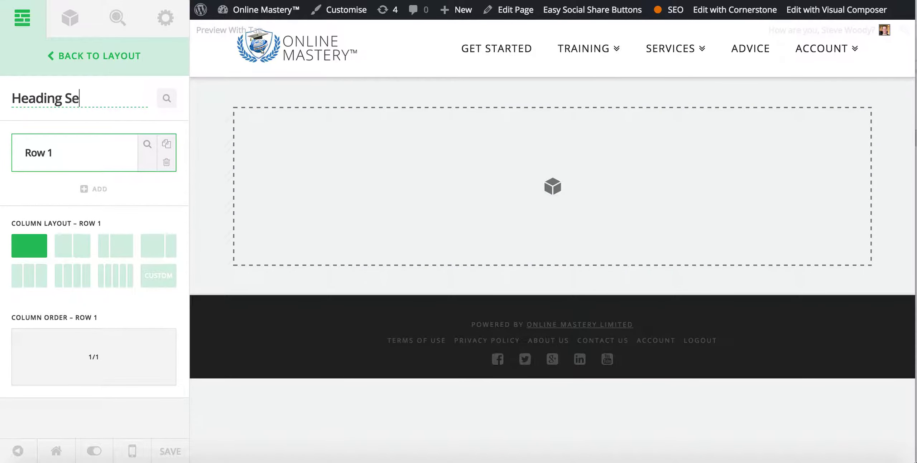
type("ction")
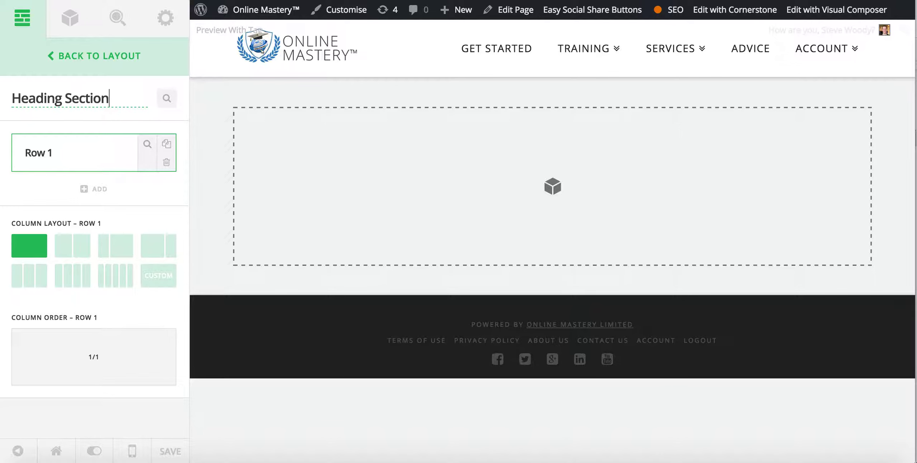
left_click(167, 98)
left_click(114, 196)
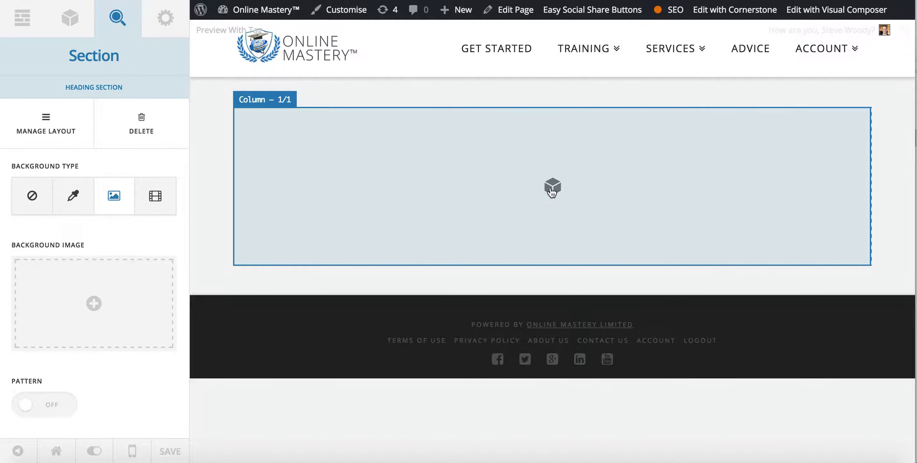
Find the Custom Headline element and place two of them in the section's empty column.
left_click(552, 193)
type("head")
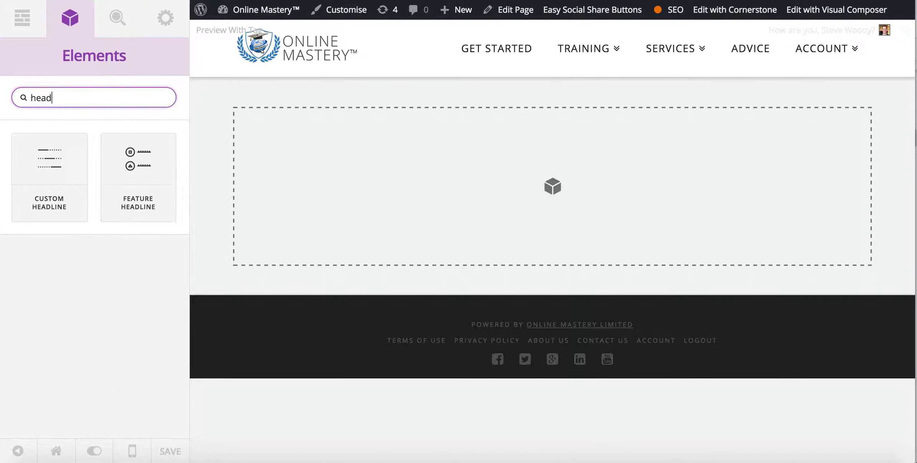
left_click(44, 155)
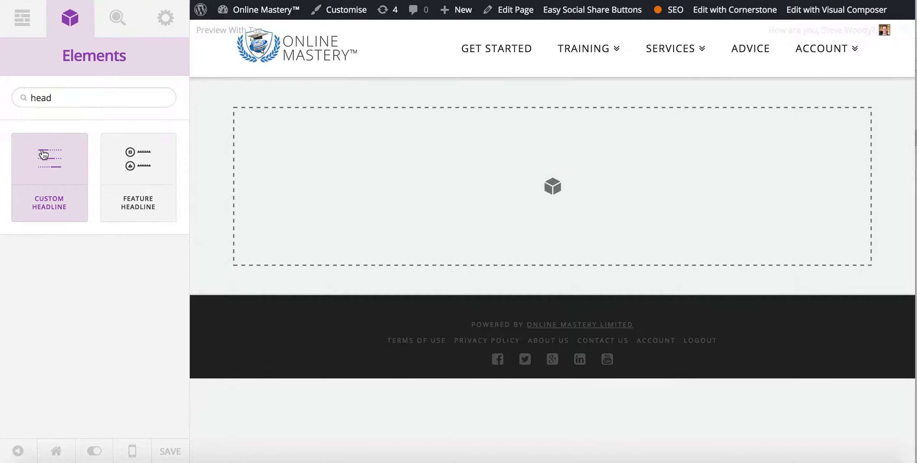
left_click_drag(44, 154, 462, 160)
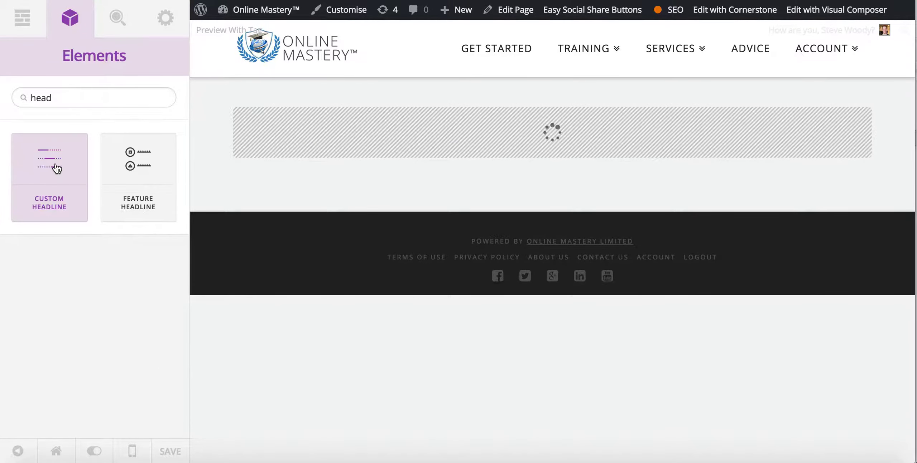
mouse_move(57, 168)
left_mouse_down()
mouse_move(288, 172)
mouse_move(286, 187)
mouse_move(304, 160)
left_mouse_up()
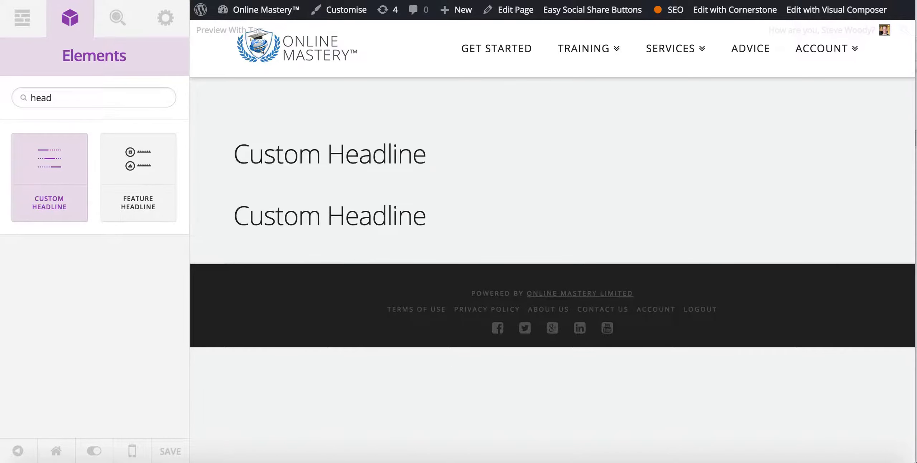
Find the Button element and place it directly below the second headline.
left_click(69, 92)
key("super+a")
type("button")
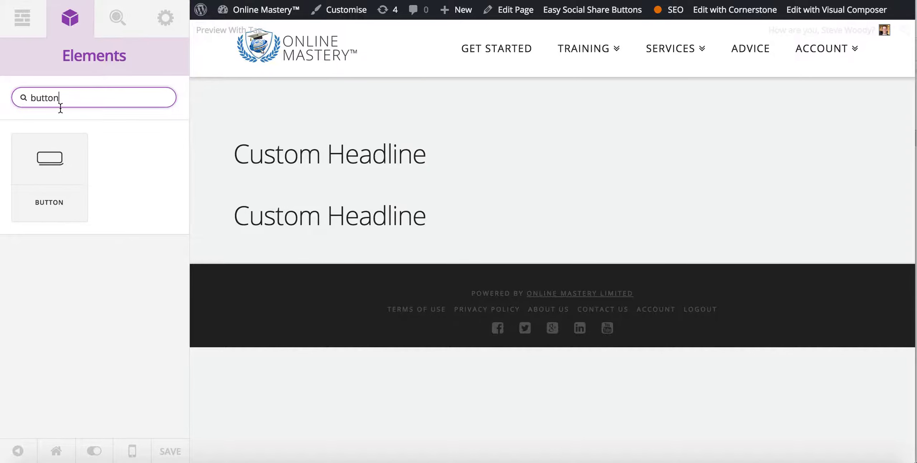
left_click_drag(49, 161, 298, 250)
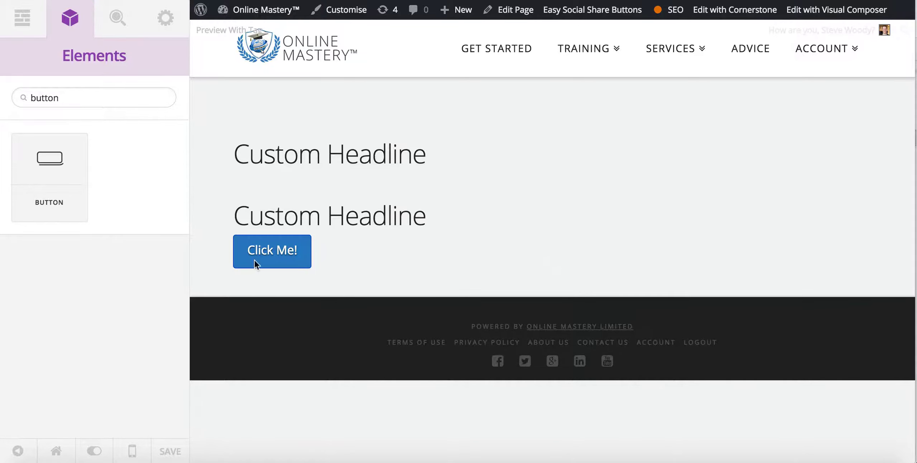
Find the Text element and place it below the button in the same column.
left_click(103, 95)
key("super+a")
type("text")
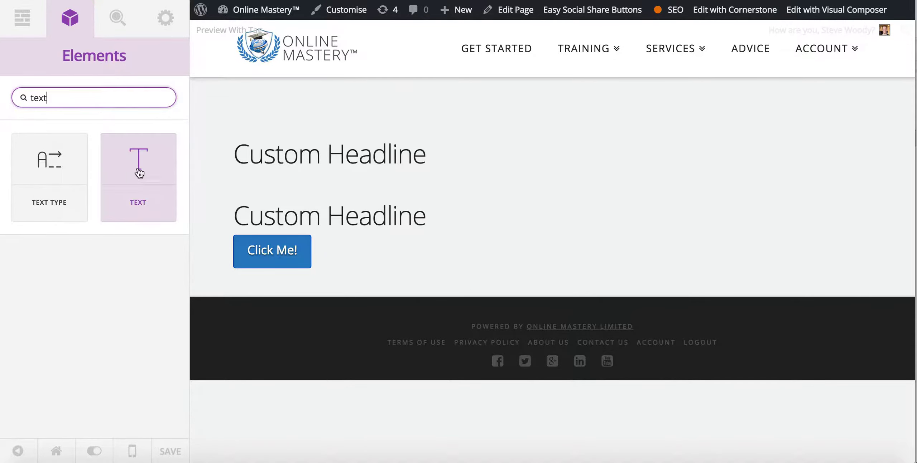
left_click_drag(138, 165, 277, 292)
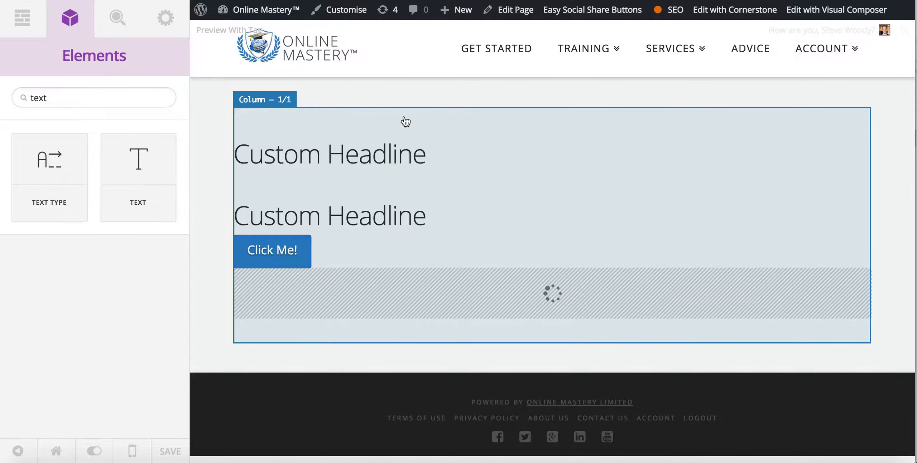
Set the text alignment of the whole 1/1 column to centre.
left_click(404, 126)
scroll(117, 387, "down", 5)
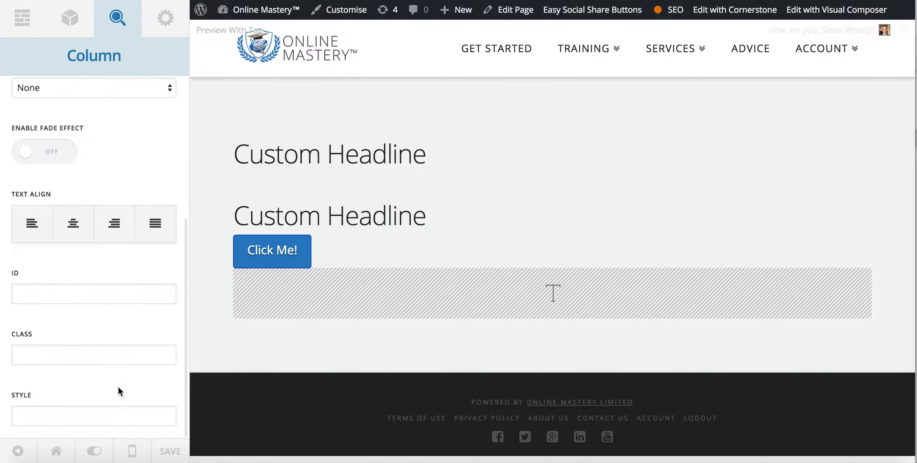
left_click(71, 228)
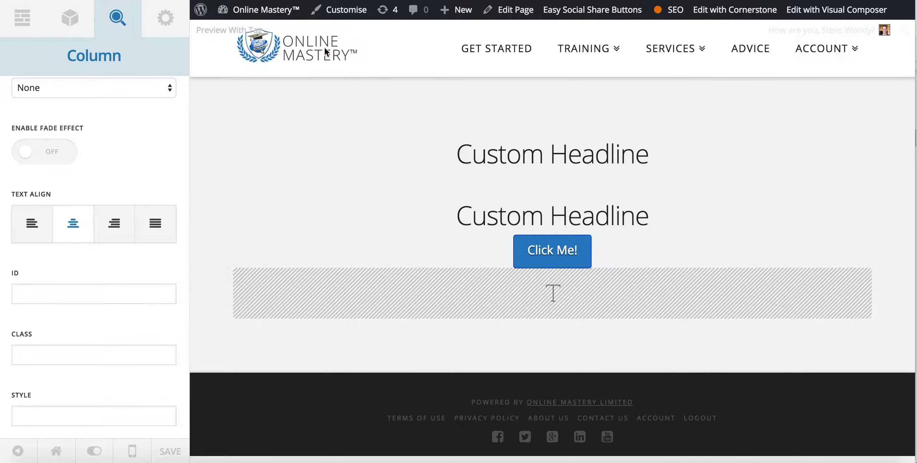
Set the first headline's text to "<b>How would it feel to have the crystal clear strategy for creating a website that can GET RESULTS?</b>".
left_click(425, 165)
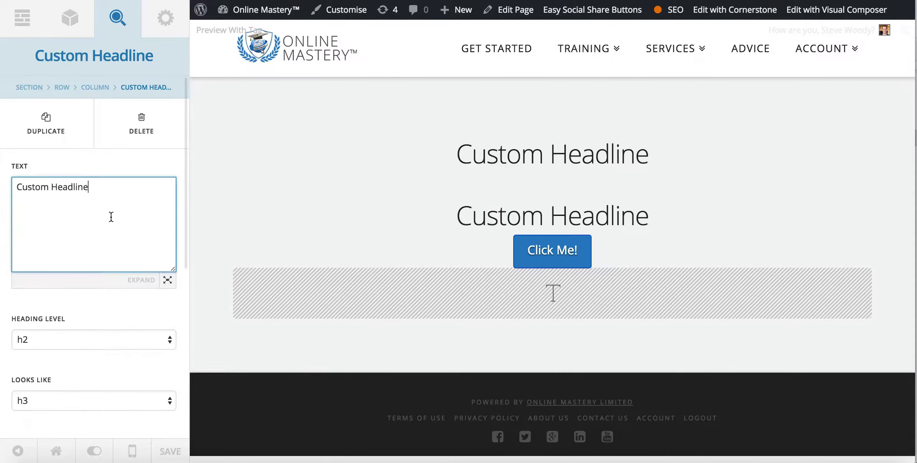
key("ctrl+a")
type("<b>How would it feel to have the crystal clear strategy for creating a website that can GET RESULTS?</b>")
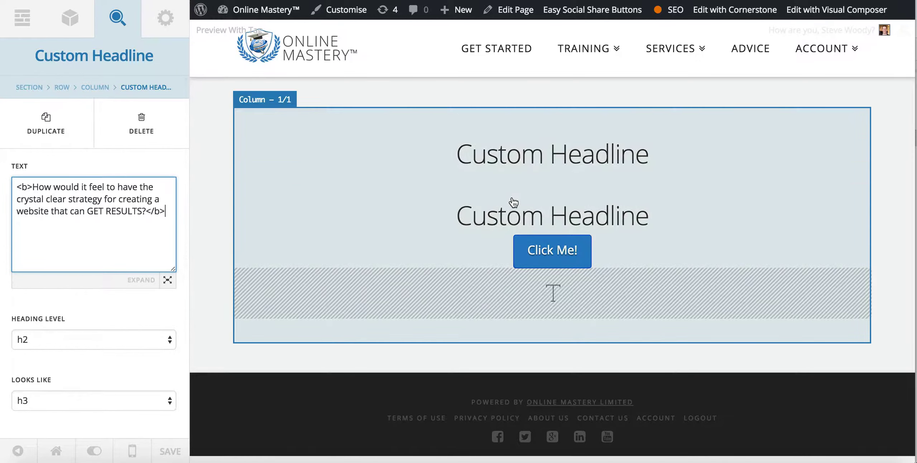
Set the second headline's text to "Discover the proven system that highly paid experts use to plan a successful website.".
left_click(491, 213)
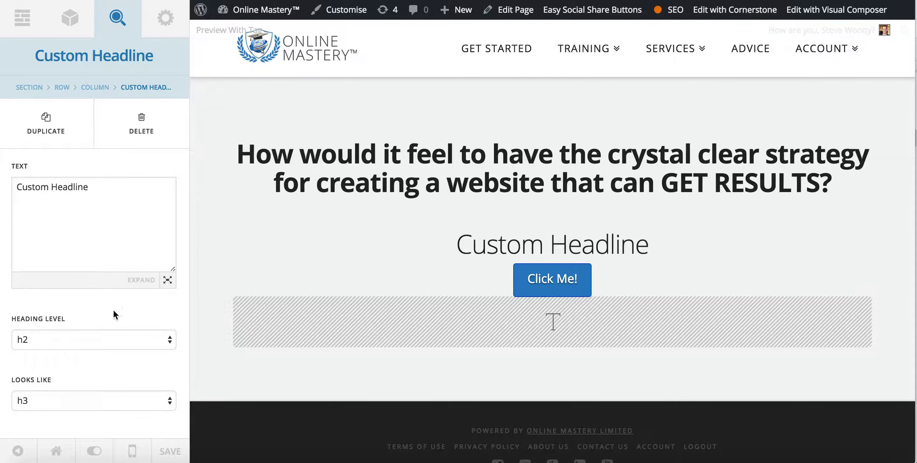
left_click(108, 204)
key("super+a")
type("Discover the proven system that highly paid experts use to plan a successful website.")
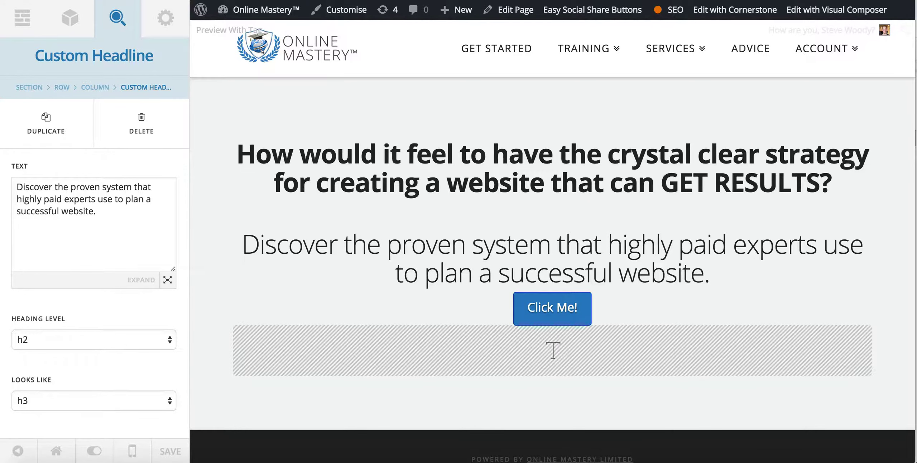
Label the button "Click here to Get the Book" and set its size to Jumbo.
left_click(554, 308)
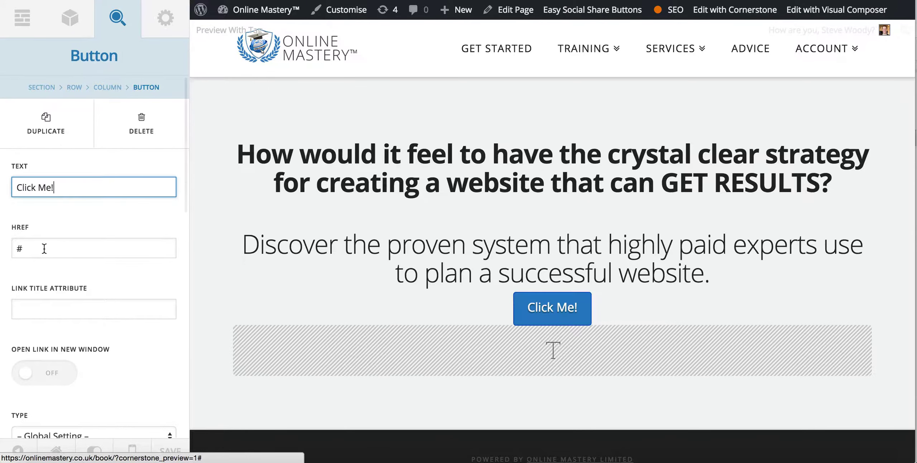
key("super+a")
type("Click here to Get the Book")
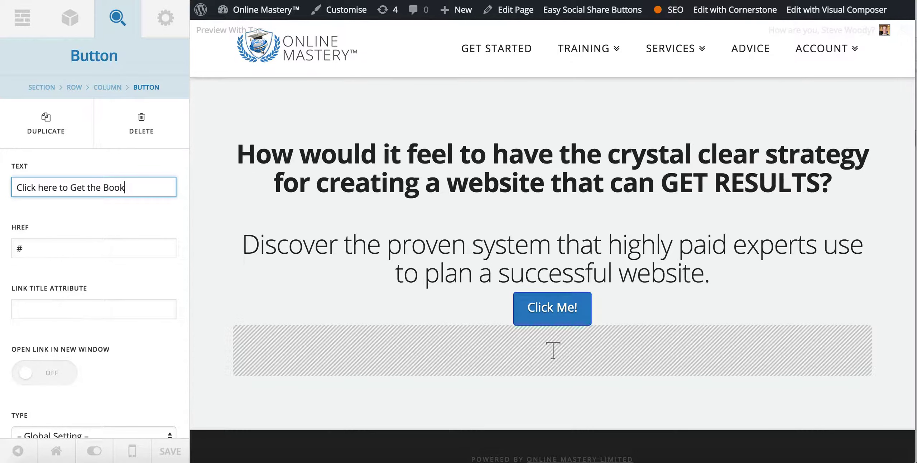
mouse_move(114, 458)
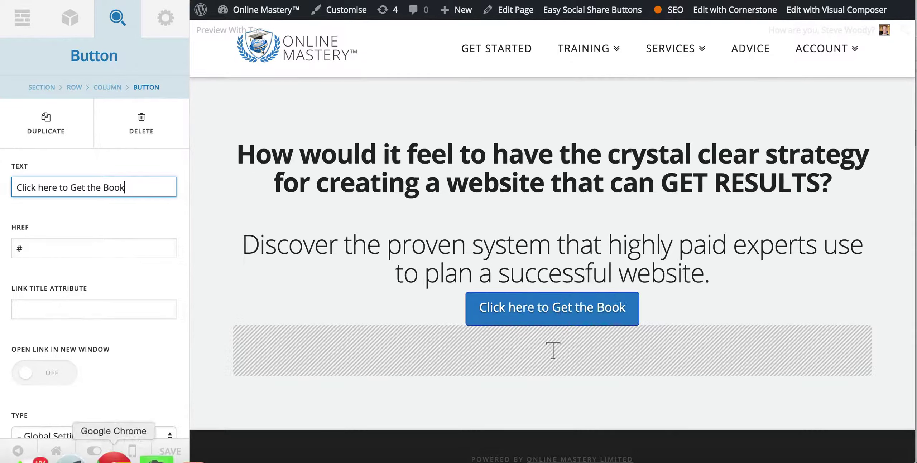
scroll(154, 343, "down", 5)
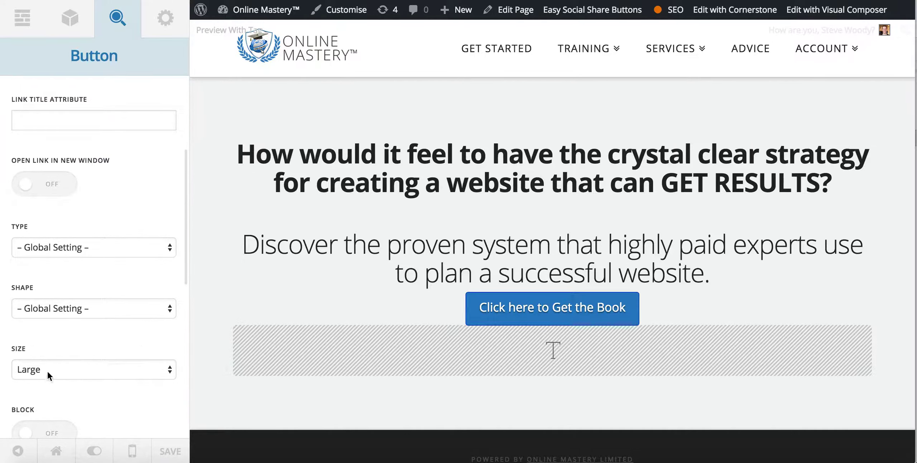
left_click(47, 371)
left_click(32, 389)
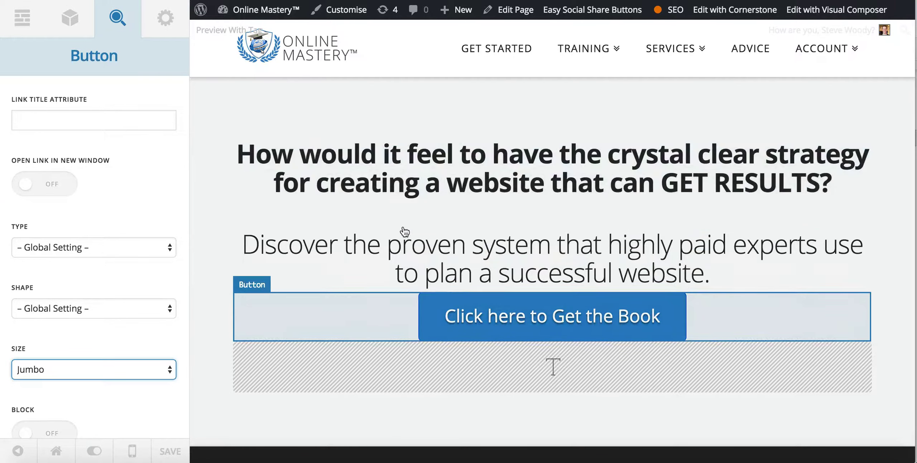
Give the first headline the inline style "color:white;text-transform:uppercase".
left_click(317, 163)
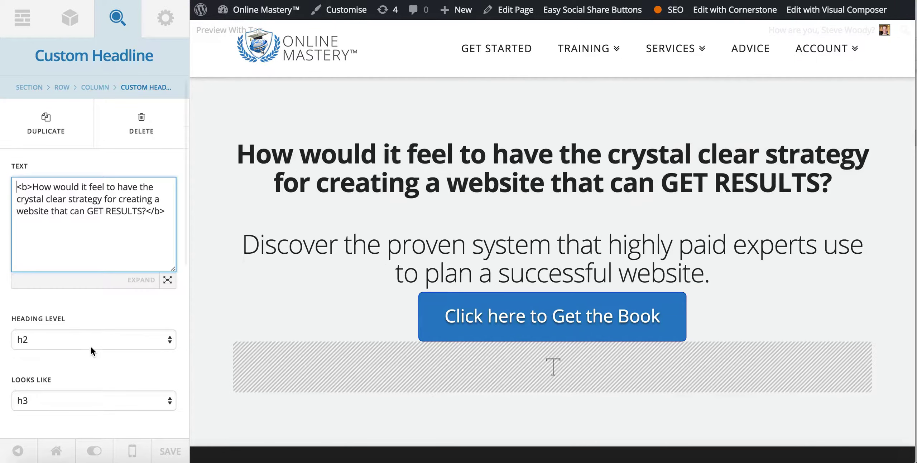
scroll(90, 346, "down", 5)
left_click(68, 412)
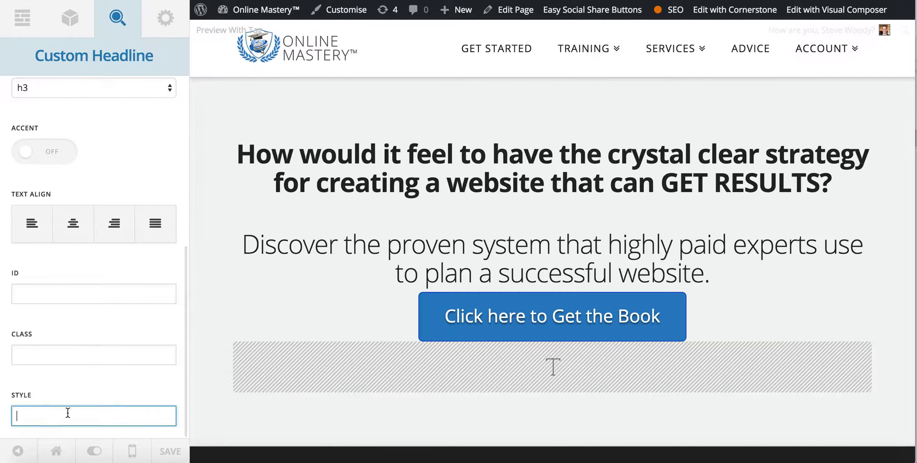
type("color:white;text-tr")
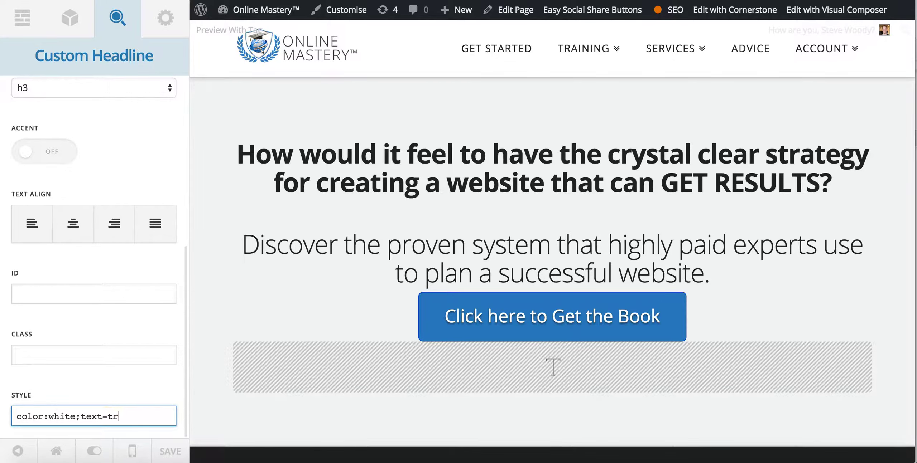
type("ansfrom:uppercase")
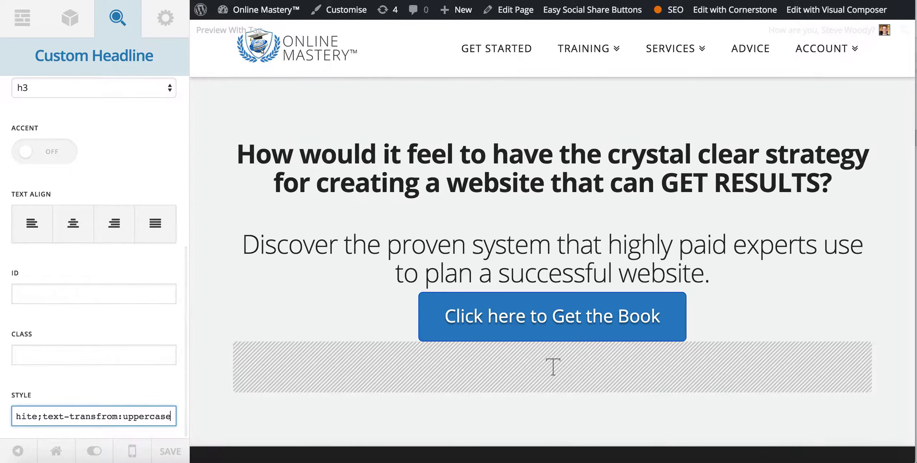
left_click(112, 416)
key("BackSpace")
key("BackSpace")
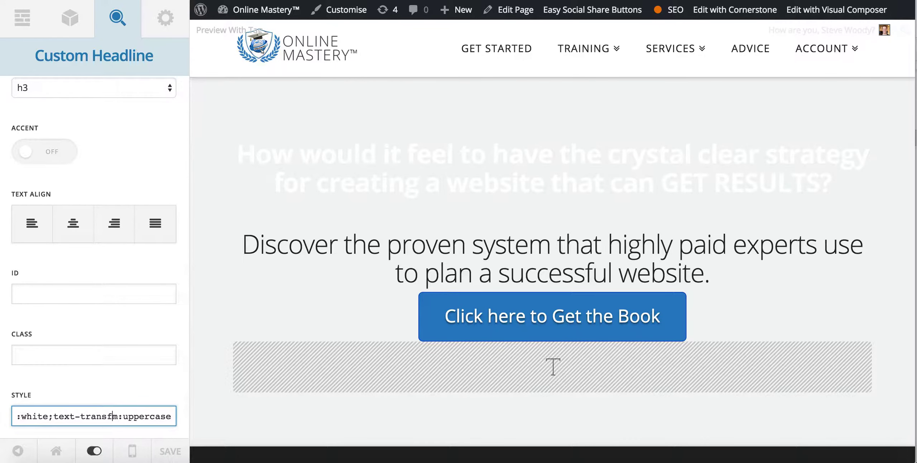
type("or")
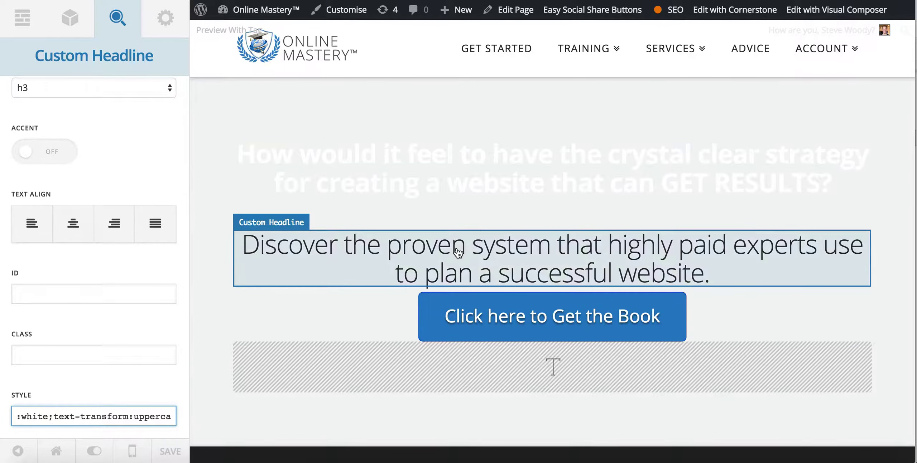
Give the second headline the inline style "color:white".
left_click(512, 270)
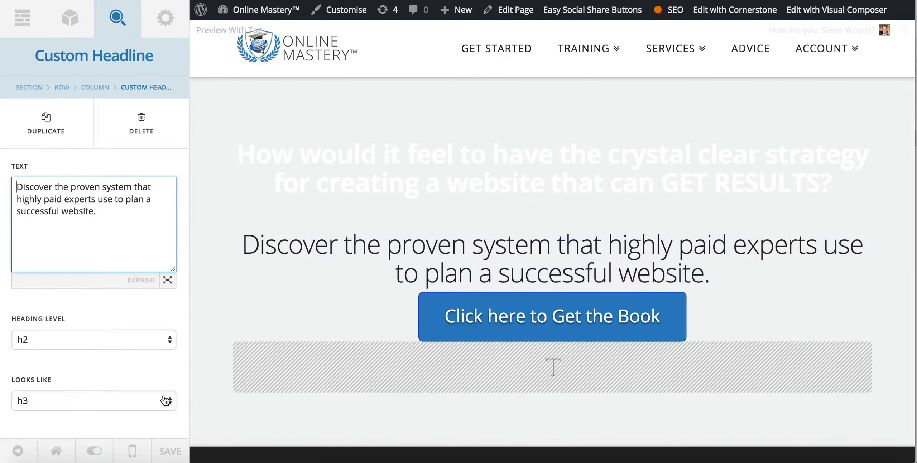
scroll(76, 387, "down", 5)
left_click(40, 410)
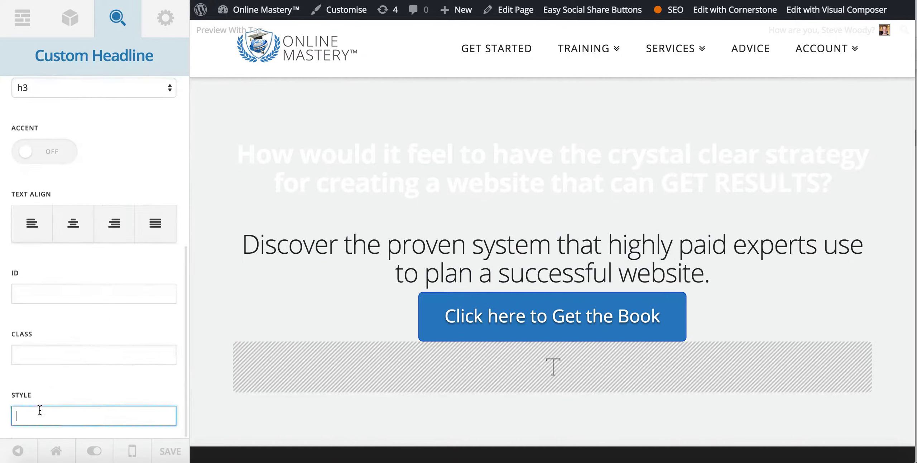
type("color:white")
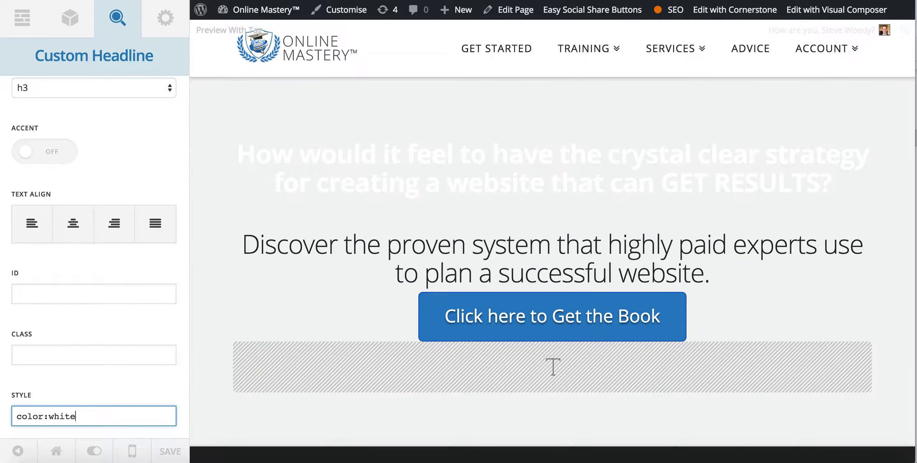
Fill the text element with "Early Bird Discounts for Pre Orders Available <a href="#" class="modal-button">Now</a>" and view it in the visual editor.
left_click(553, 367)
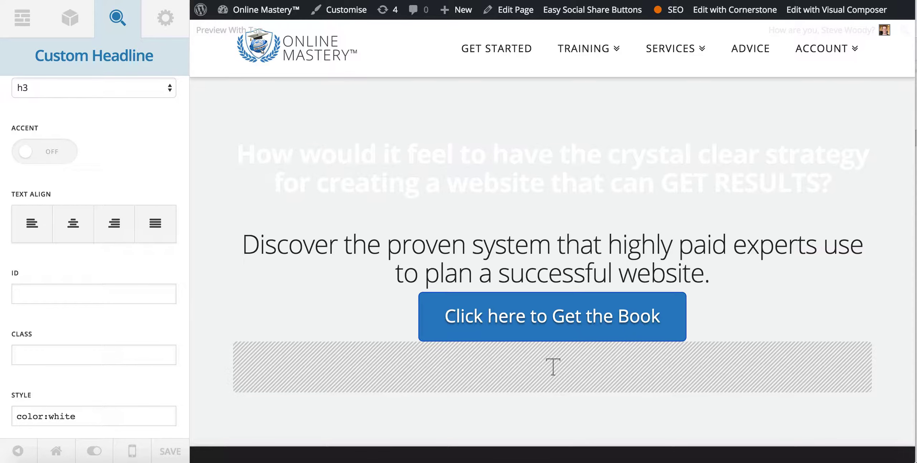
left_click(397, 349)
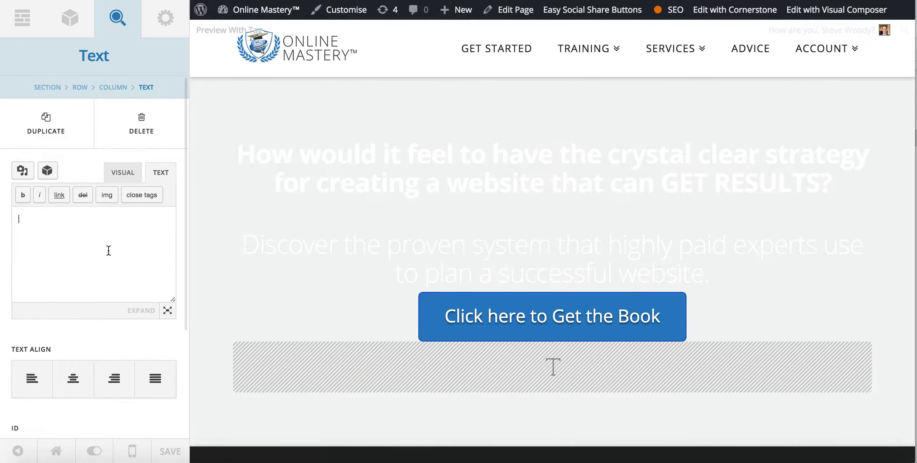
type("Early Bird Discounts for Pre Orders Available <a href=\"#\" class=\"modal-button\">Now</a>")
left_click(122, 173)
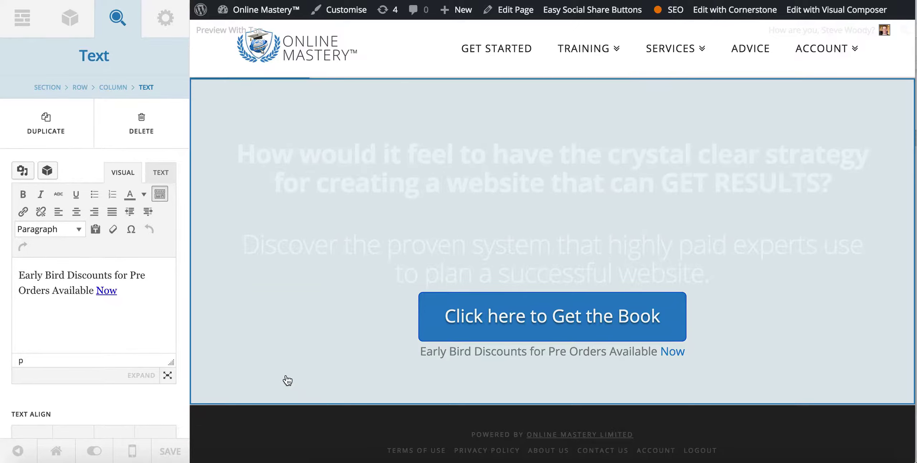
Set the heading section's background image to the Plan Your Website book photo from the media library.
left_click(286, 379)
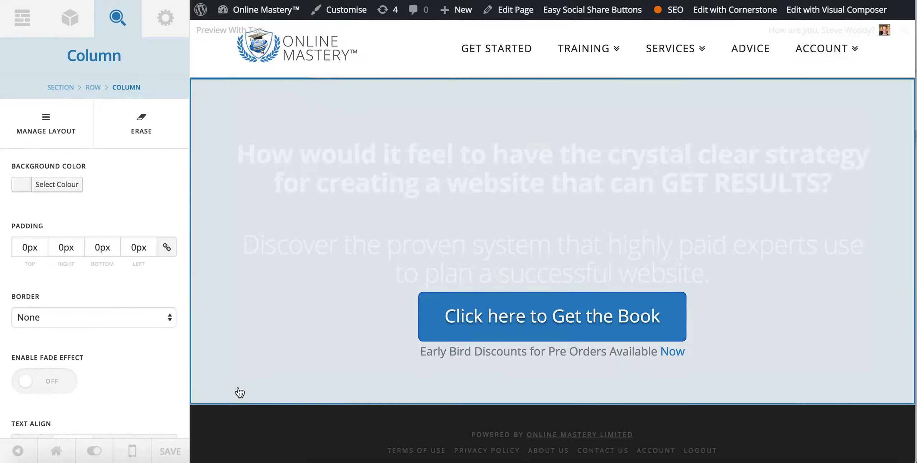
left_click(232, 382)
left_click(85, 304)
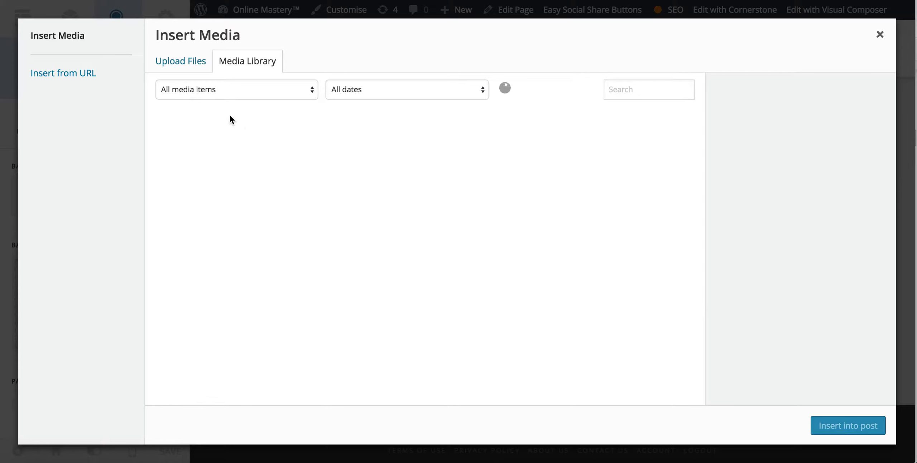
left_click(190, 139)
left_click(859, 421)
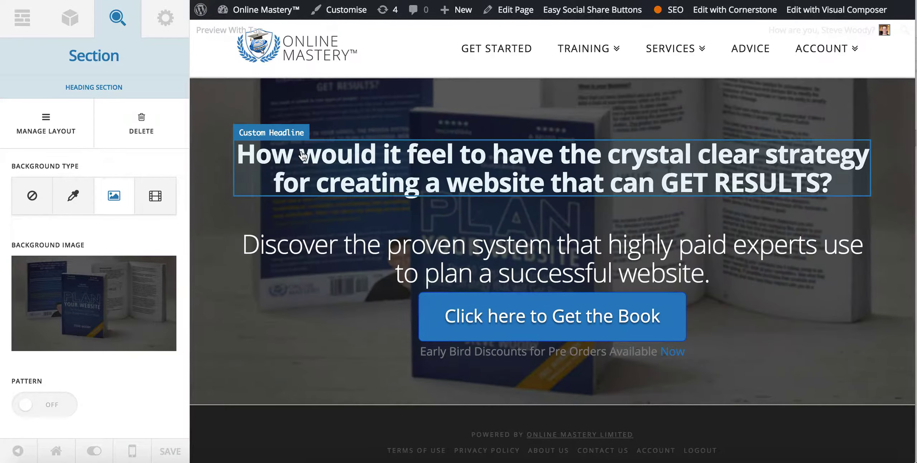
Complete the first headline's inline style so that it ends in "text-transform:uppercase;".
left_click(310, 169)
scroll(123, 374, "down", 8)
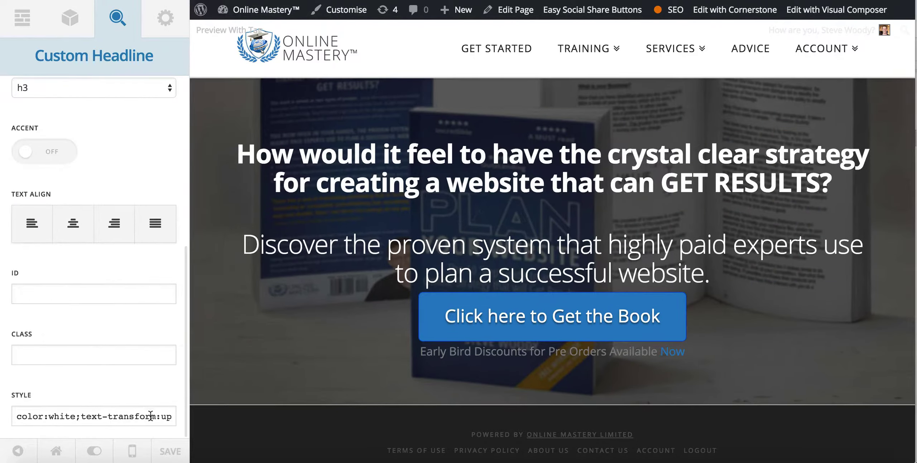
type("percase")
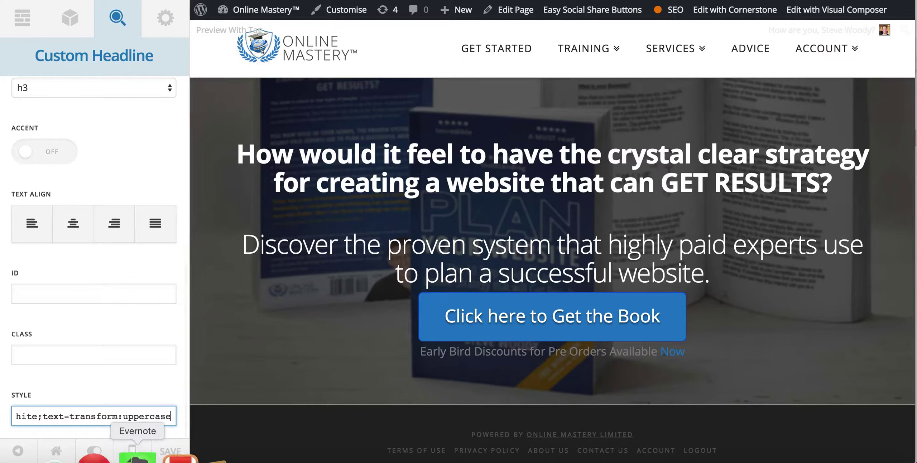
type(";")
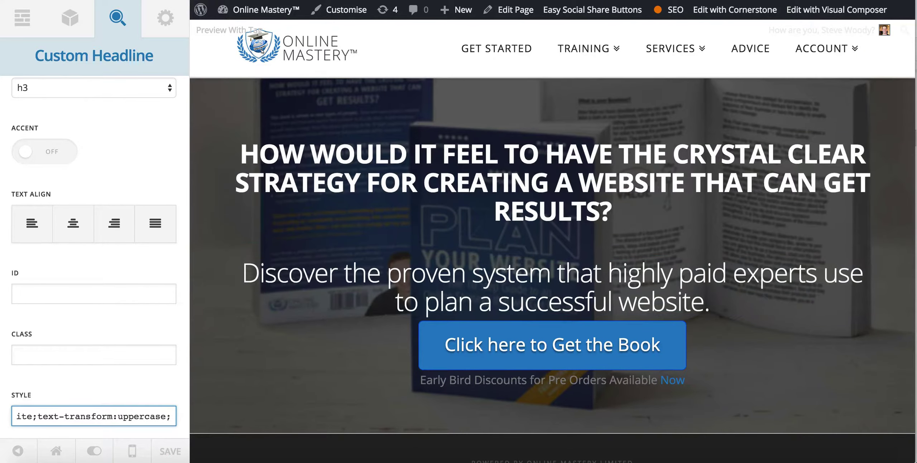
key("Tab")
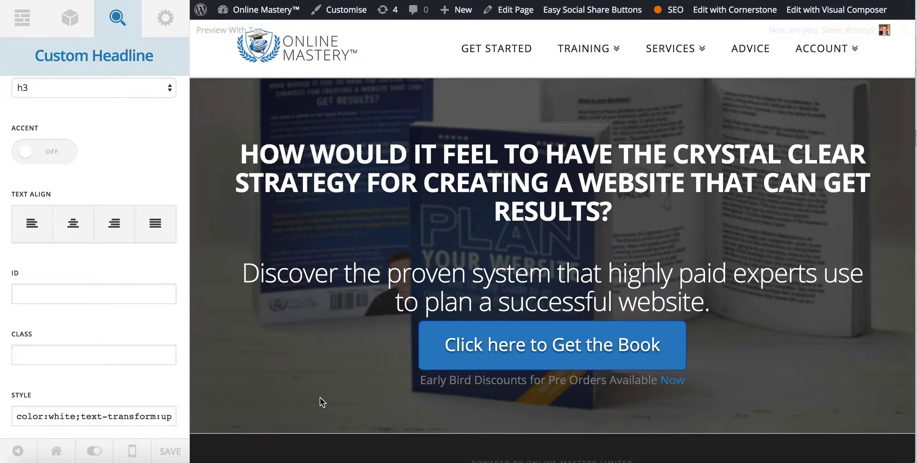
scroll(99, 153, "up", 8)
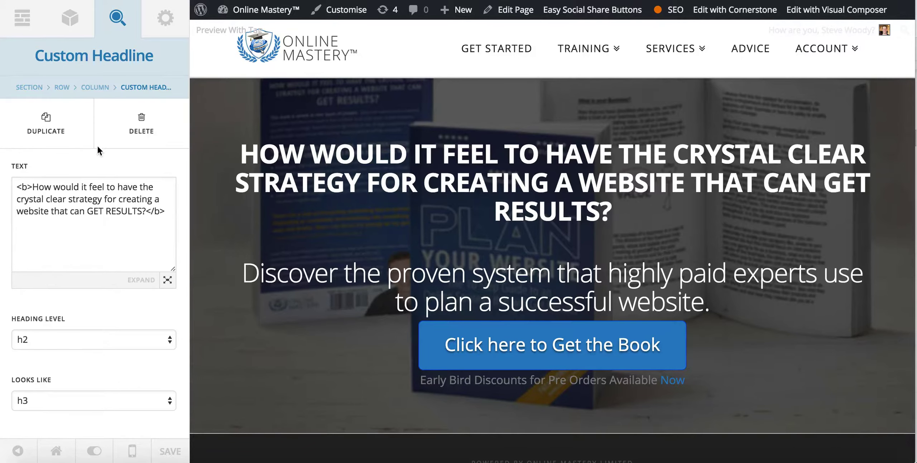
Find the Gap element and insert it between the second headline and the call-to-action button.
left_click(71, 19)
type("gap")
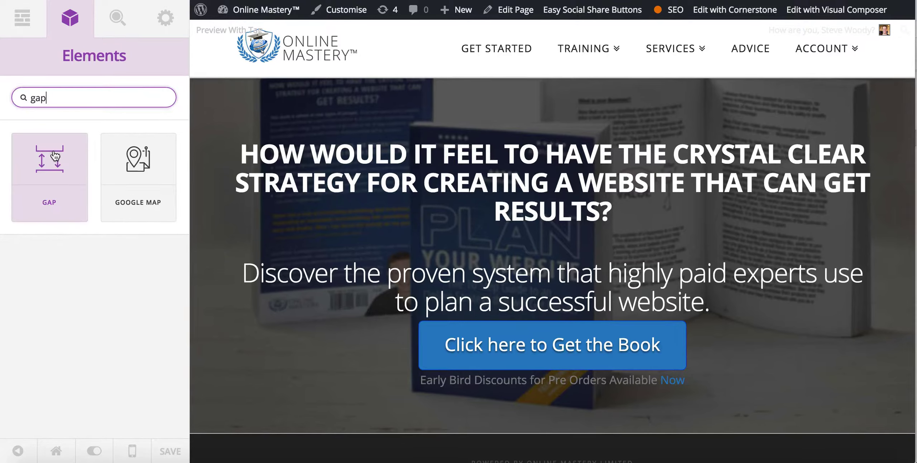
mouse_move(49, 162)
left_mouse_down()
mouse_move(379, 254)
mouse_move(463, 306)
mouse_move(466, 326)
left_mouse_up()
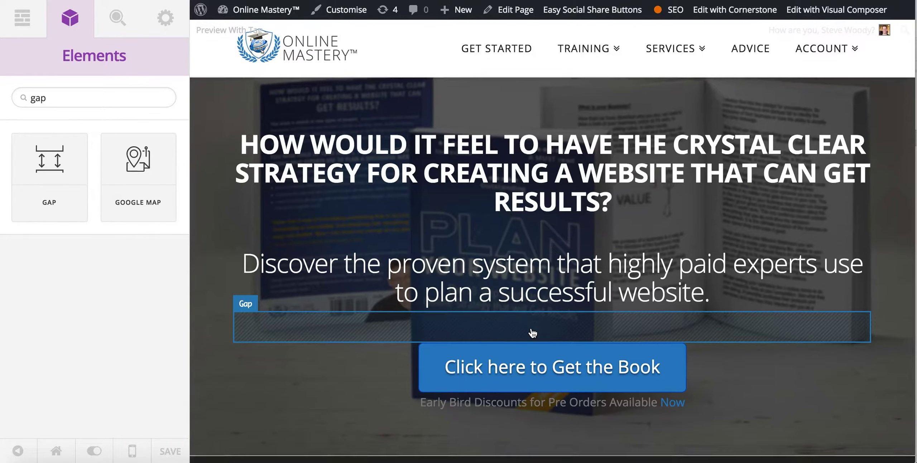
Find the Modal element and add it below the Early Bird text in the heading section.
scroll(532, 332, "down", 3)
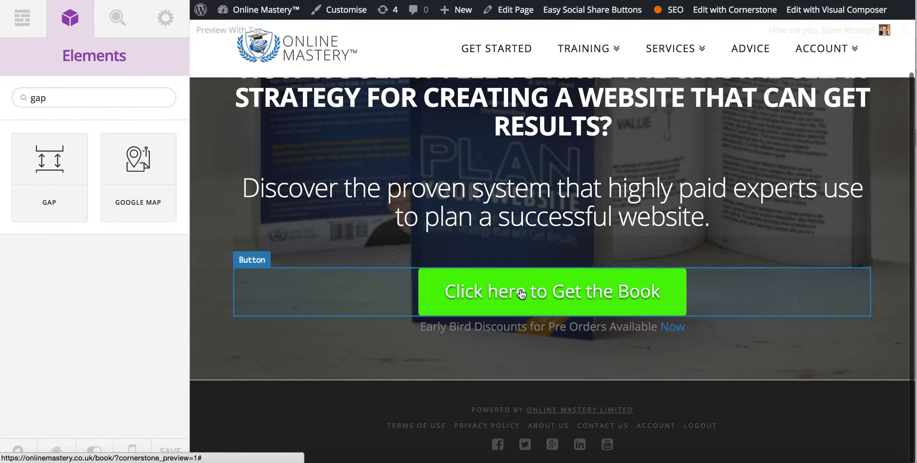
left_click(78, 94)
double_click(78, 94)
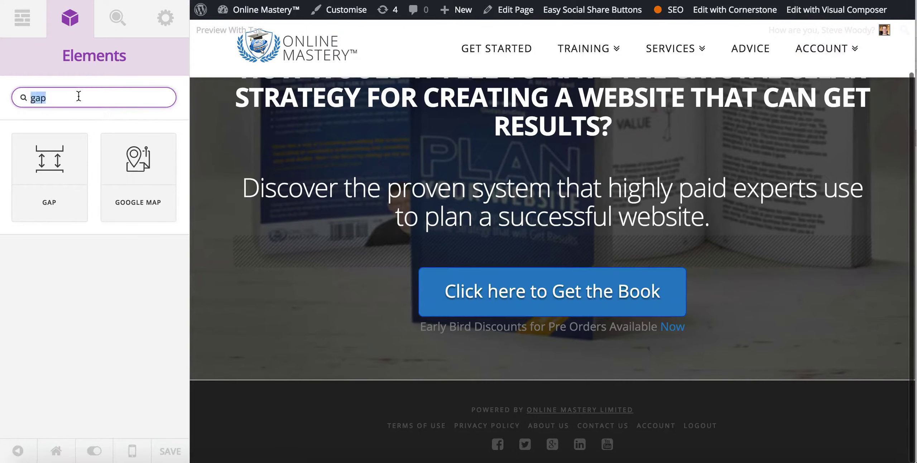
type("moda")
left_click_drag(50, 172, 466, 373)
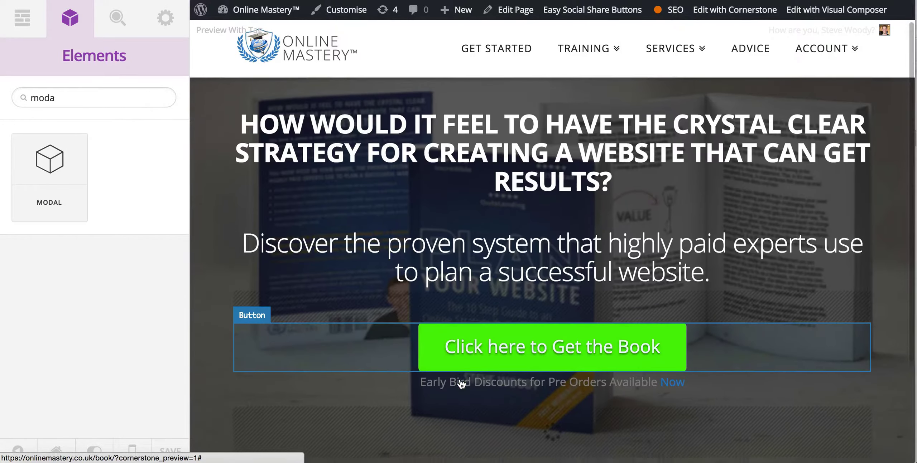
Set the modal to display on Element Click with the element identifier ".modal-button".
left_click(383, 384)
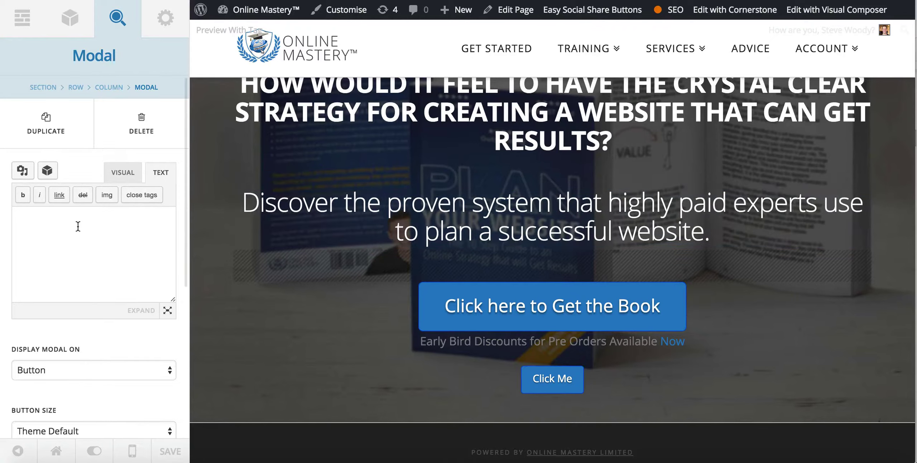
left_click(82, 376)
left_click(52, 380)
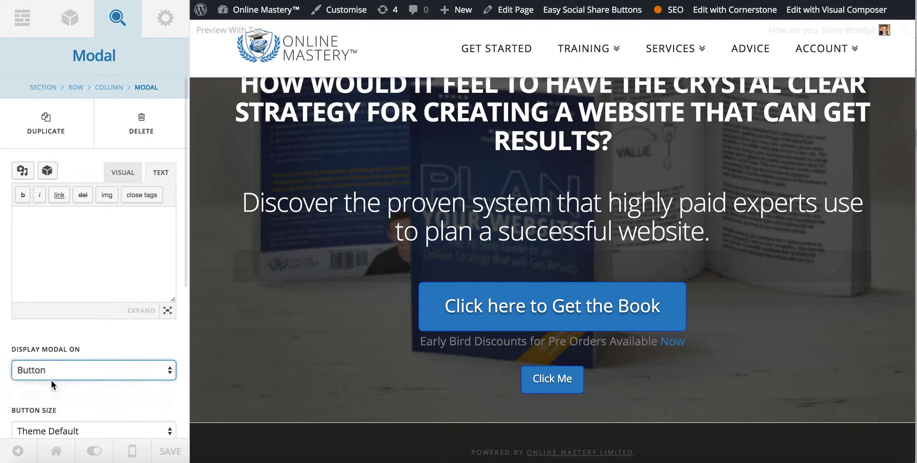
scroll(121, 334, "down", 3)
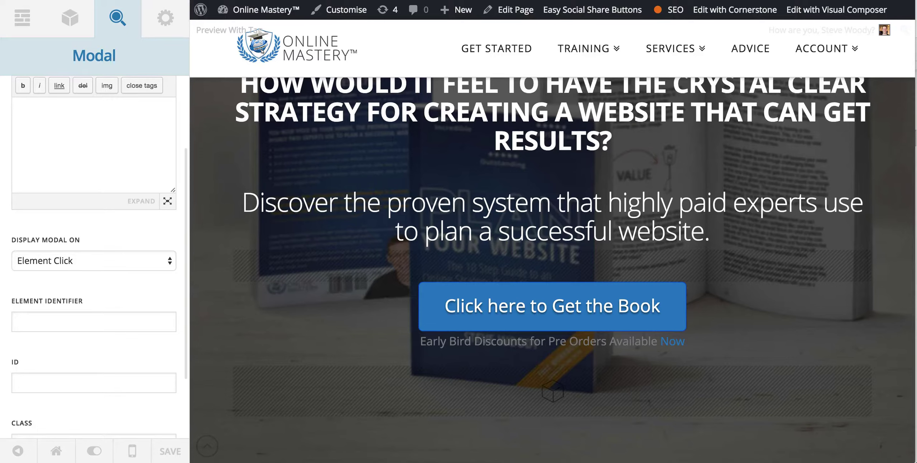
left_click(58, 322)
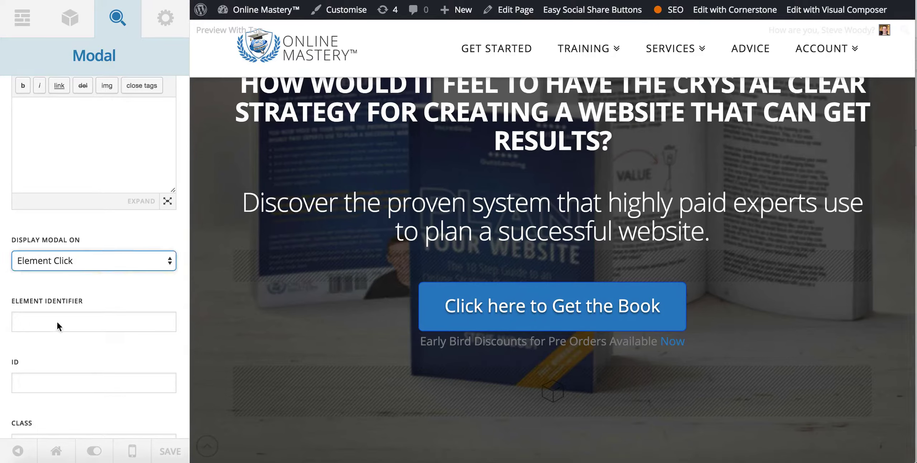
left_click(57, 324)
type(".modal-button")
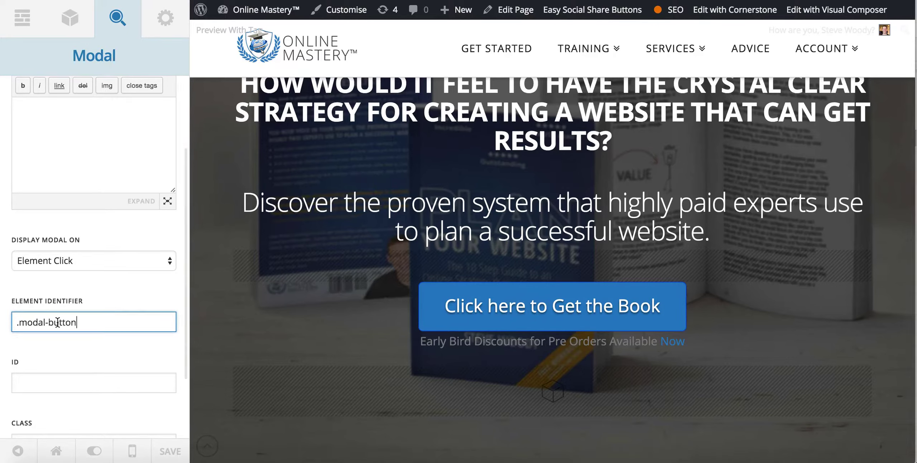
Assign the class "modal-button" to the "Click here to Get the Book" button.
left_click(494, 306)
scroll(160, 338, "down", 5)
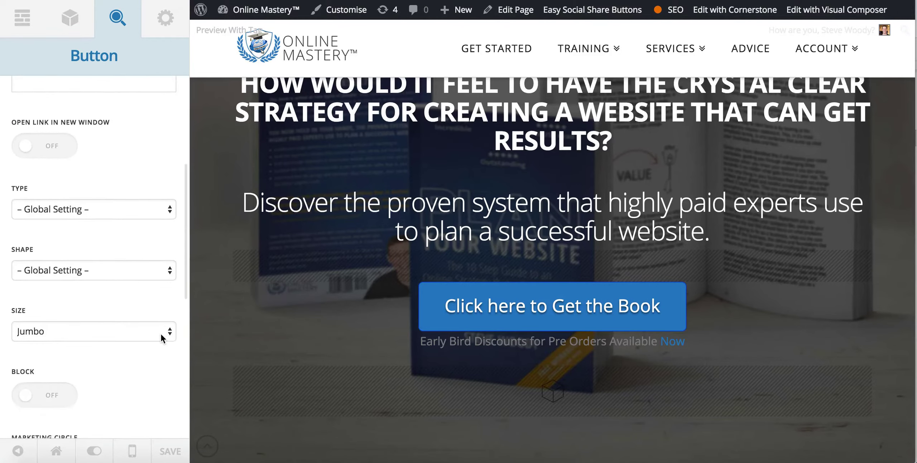
scroll(143, 353, "down", 10)
left_click(73, 355)
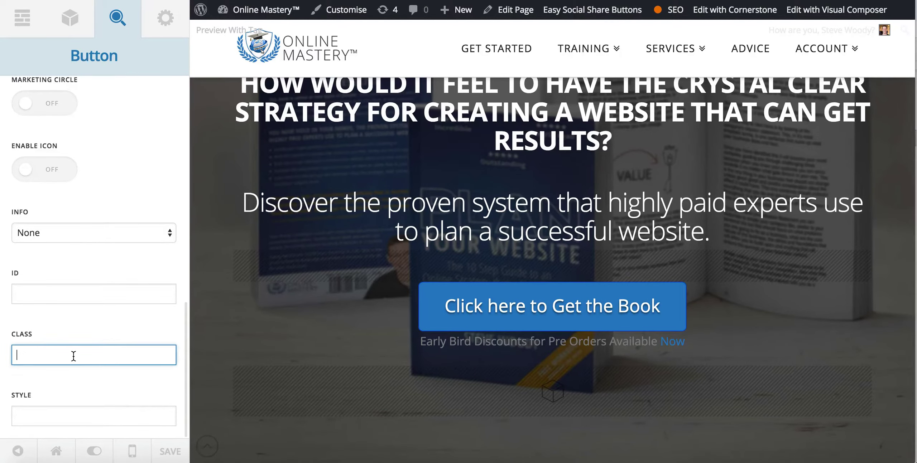
type("modal-button")
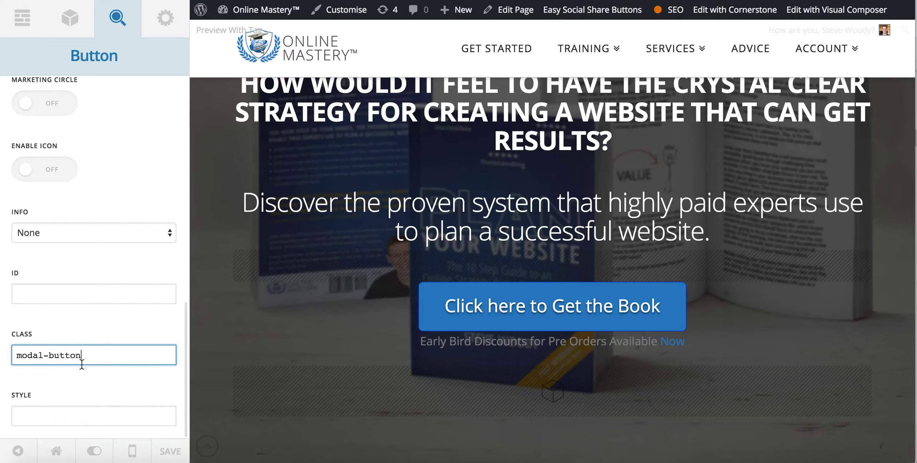
scroll(133, 274, "up", 10)
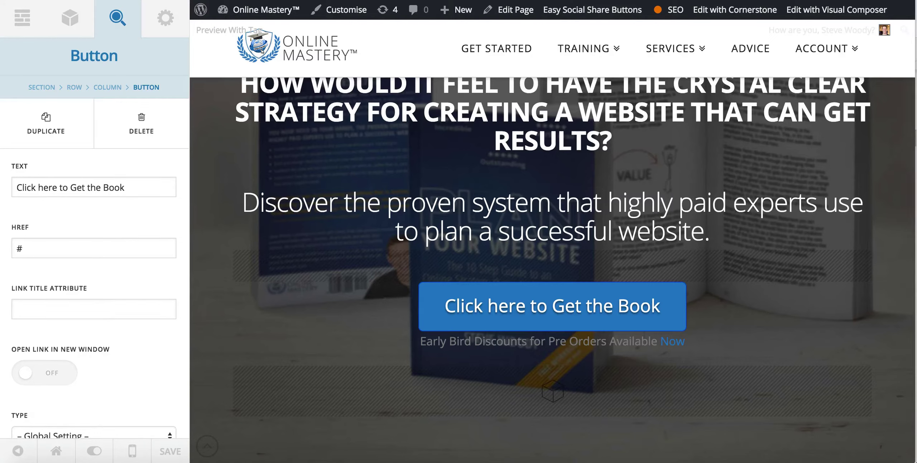
Fill the modal with "Please enter your Email address below to get Early Bird Access." and [gravityform id="8" title="false" description="false" ajax="true"], and save the page.
left_click(370, 391)
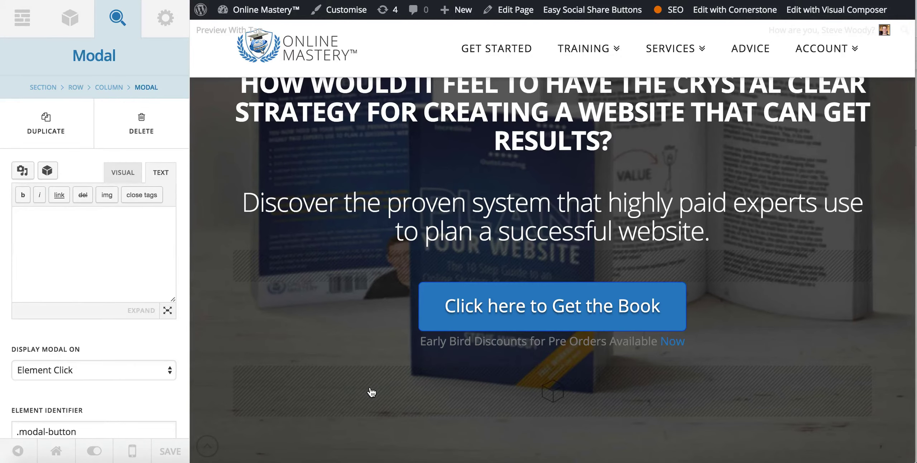
left_click(74, 260)
type("Please enter your Email address below to get Early Bird Access.  [gravityform id=\"8\" title=\"false\" description=\"false\" ajax=\"true\"]")
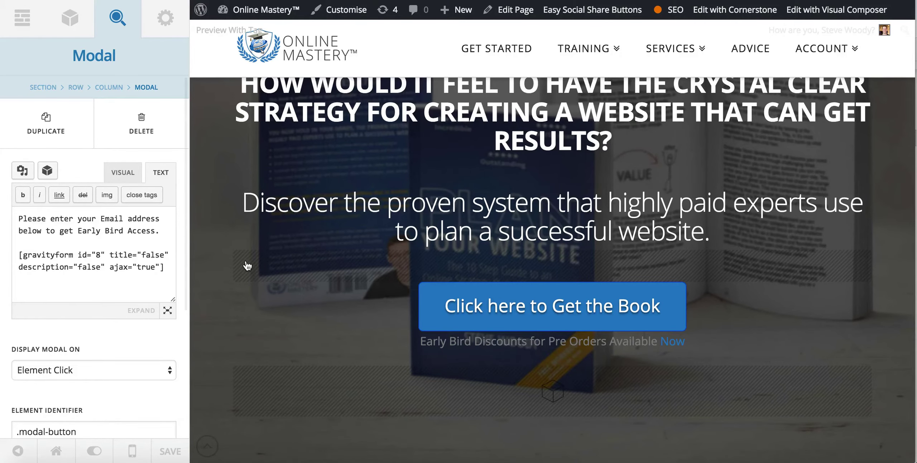
left_click(171, 452)
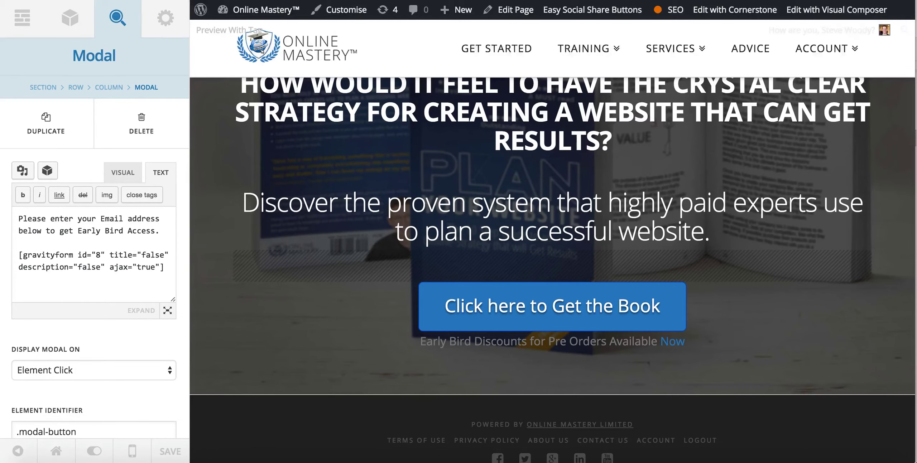
Load the live book page and test the call-to-action button's popup, placing the cursor in its email field.
key("super+l")
key("Return")
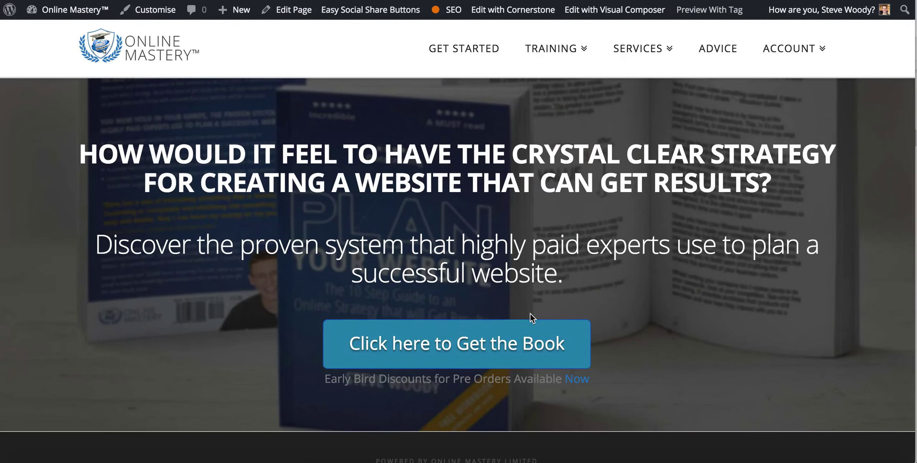
left_click(489, 351)
left_click(389, 209)
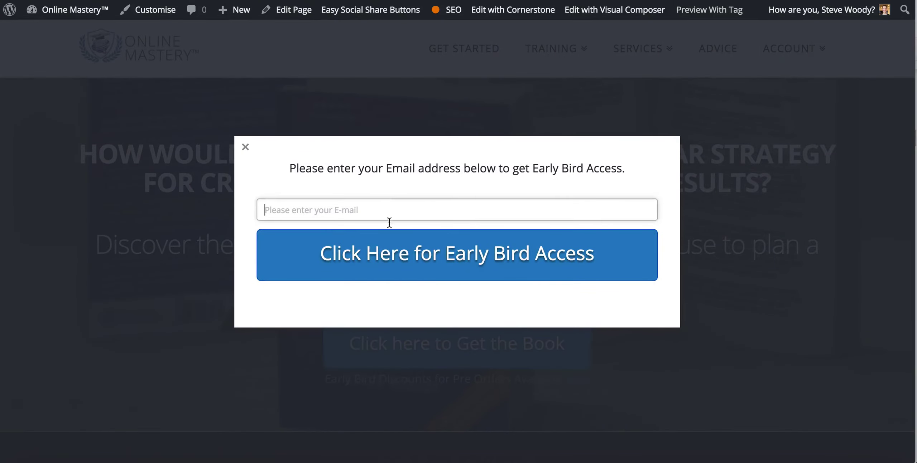